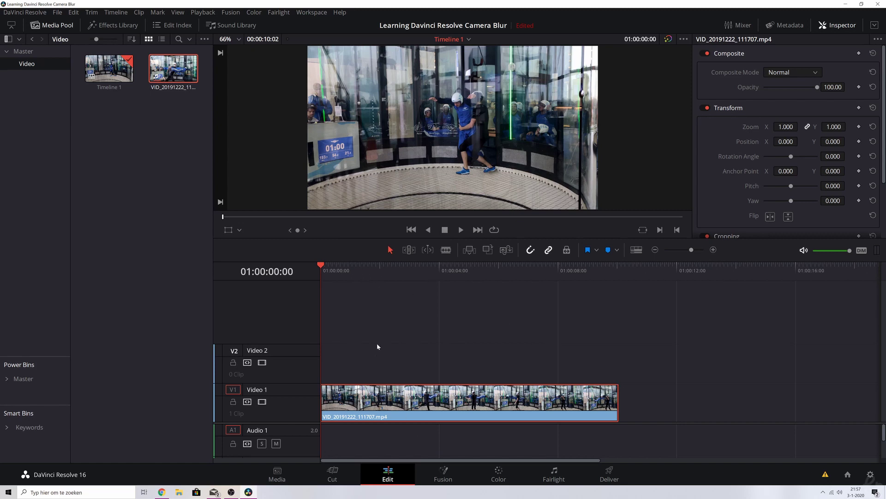
- Preview the clip from the start, then open the Color page with the viewer at 50%
key(space)
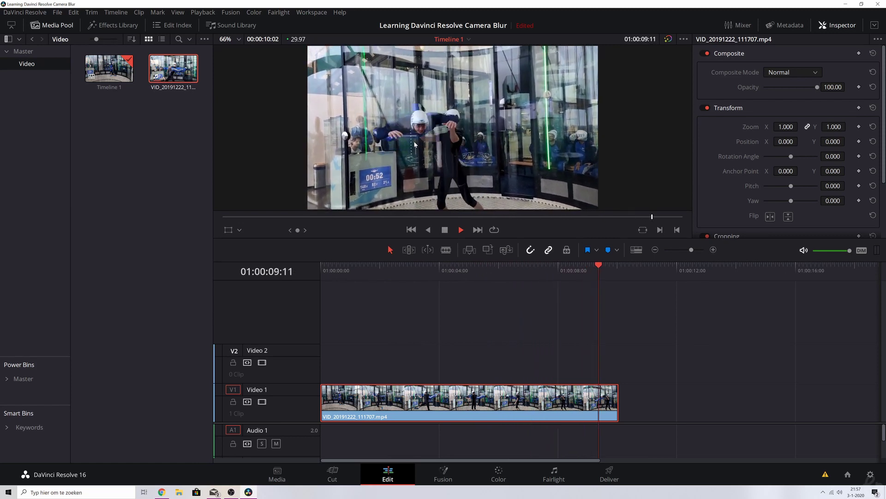
click(319, 266)
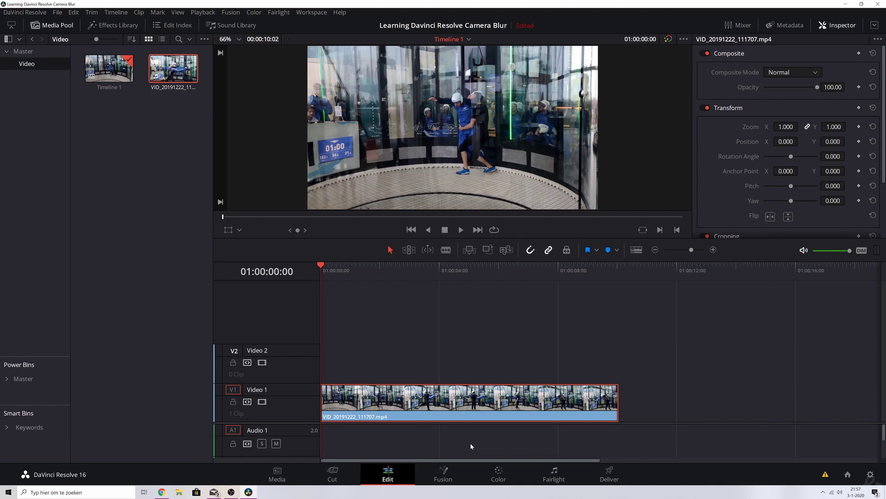
click(499, 473)
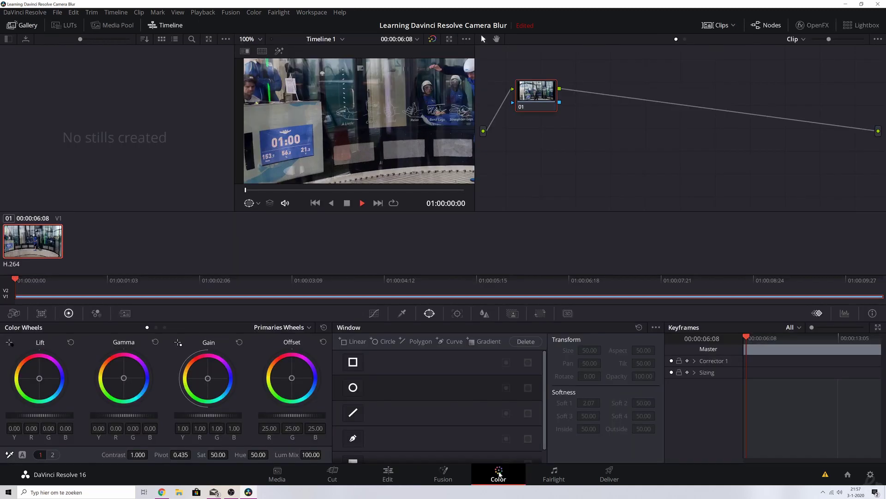
click(247, 39)
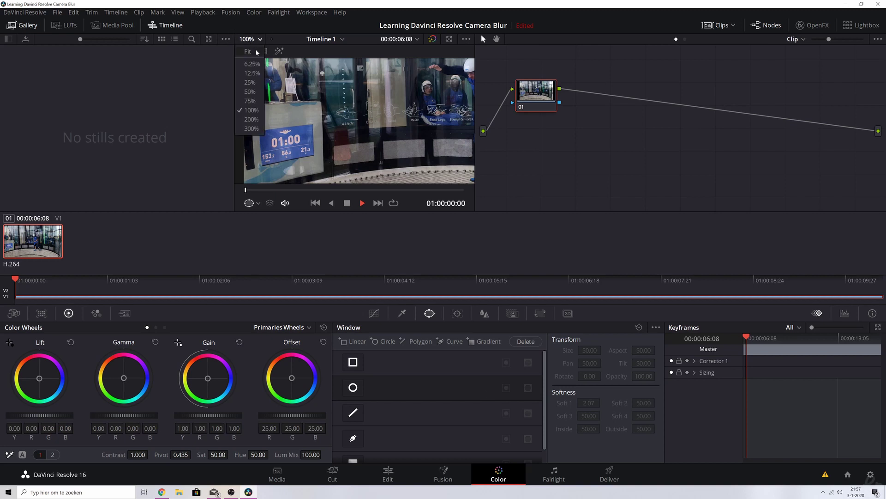
click(253, 51)
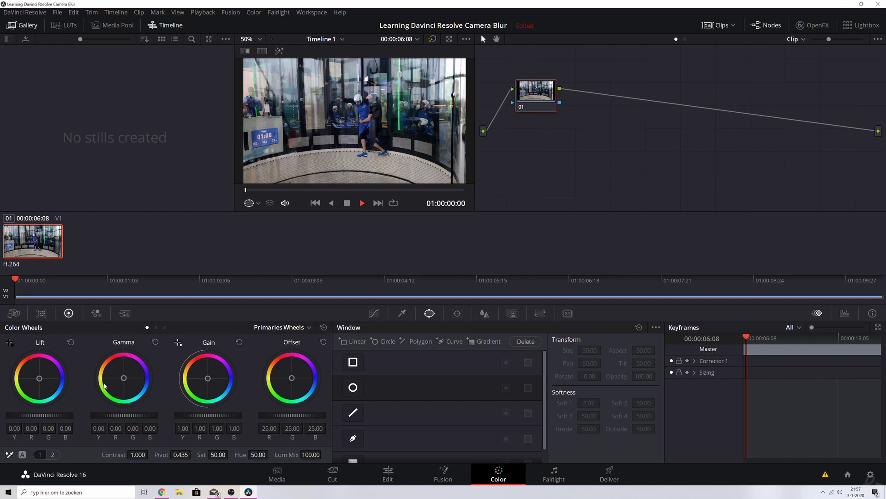
- Tint the image: shadows toward blue, with small midtone and highlight balance shifts
drag(42, 378, 42, 379)
drag(124, 380, 125, 381)
drag(206, 383, 206, 376)
- Add a circle window and shrink it over the left-edge person's face
click(353, 389)
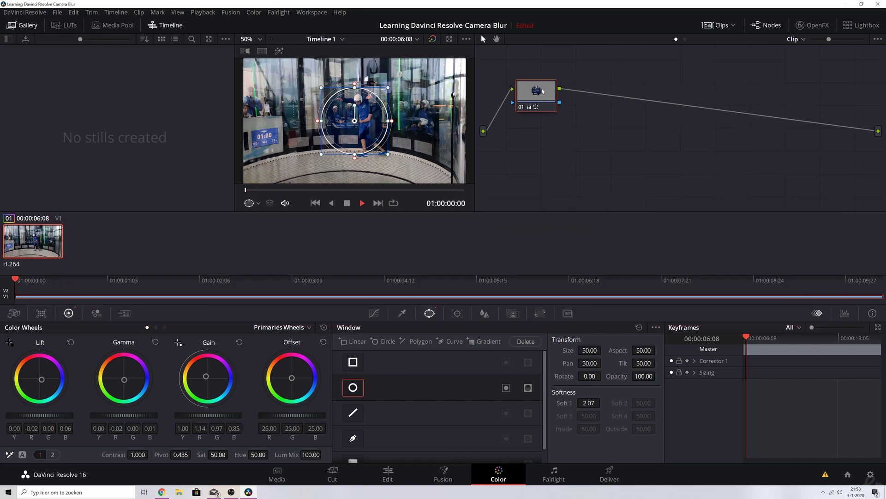
drag(354, 120, 251, 111)
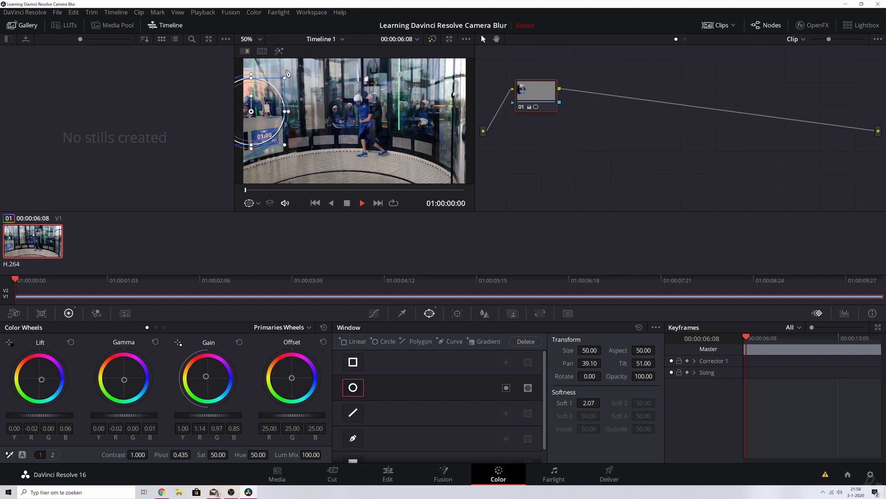
drag(284, 78, 246, 109)
- Magnify the viewer to 200% and pan the circle window and face into view
click(255, 40)
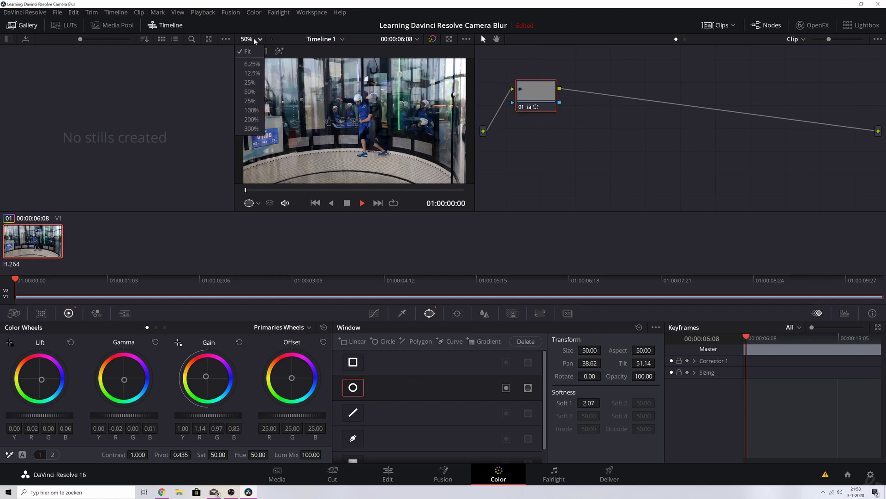
click(251, 119)
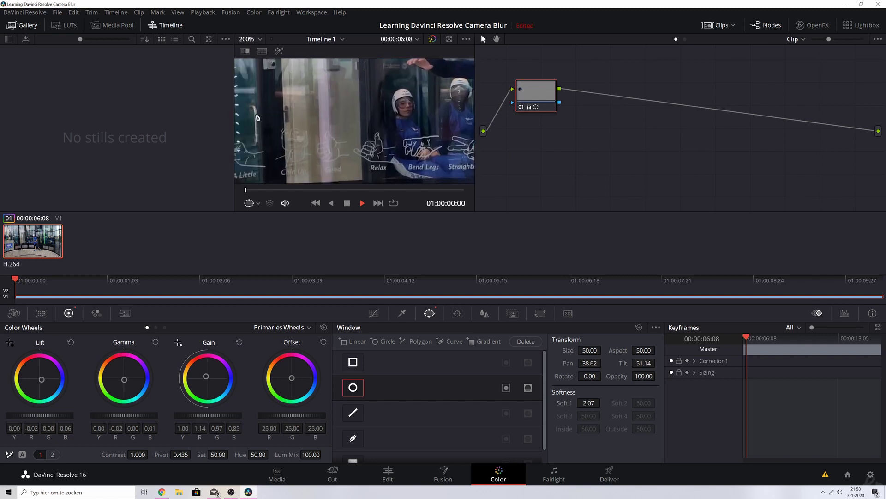
drag(273, 94, 312, 116)
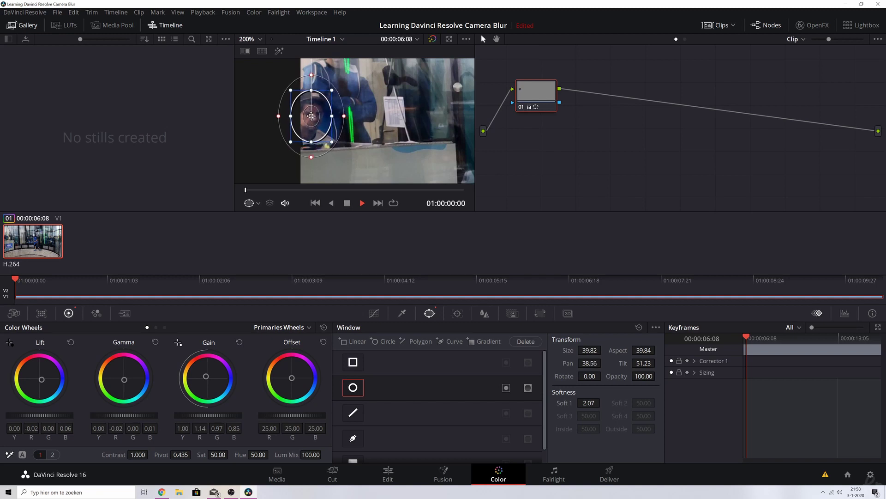
- Return the viewer to 50% zoom and show the Tracker for the circle window
click(255, 41)
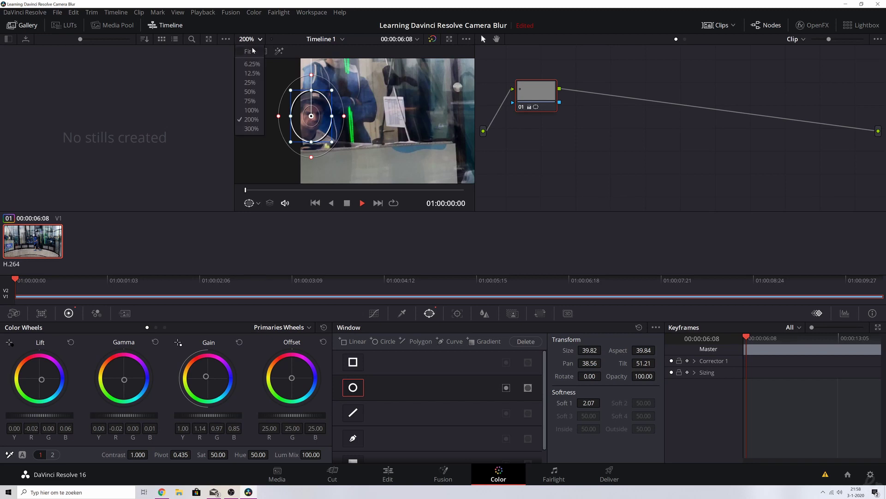
click(246, 109)
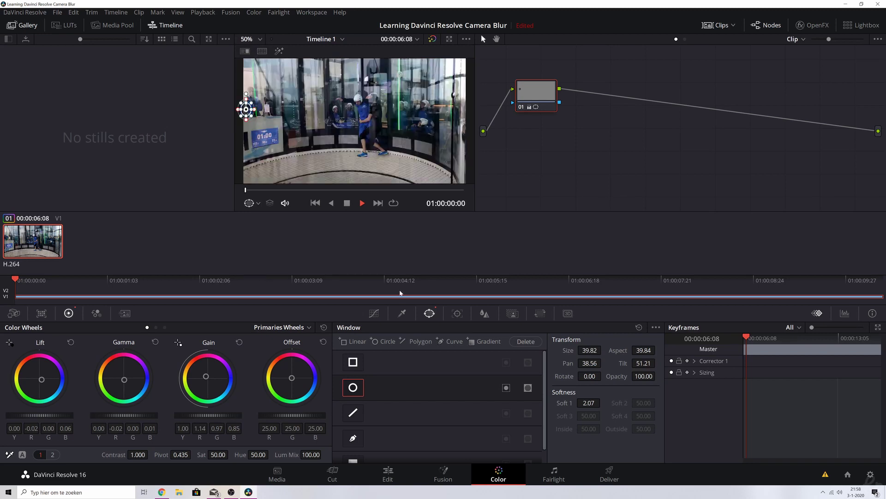
click(458, 314)
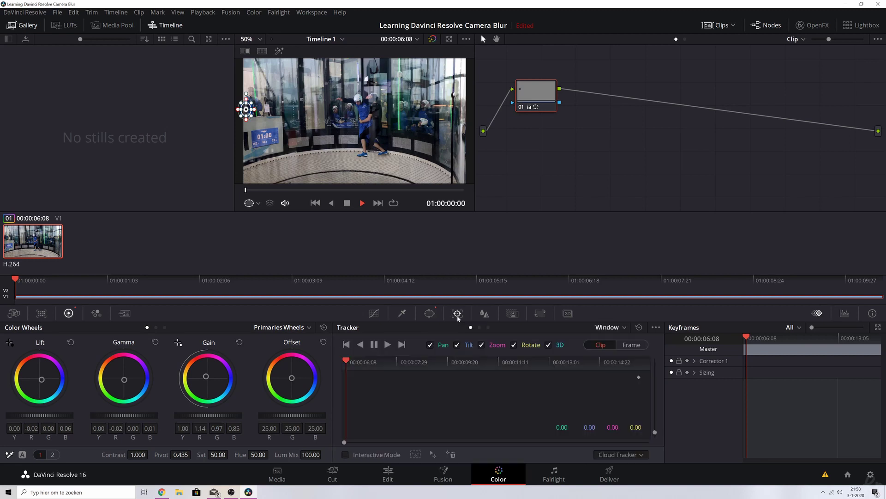
- Run Track Forward on the circle window through to the clip's end
click(387, 344)
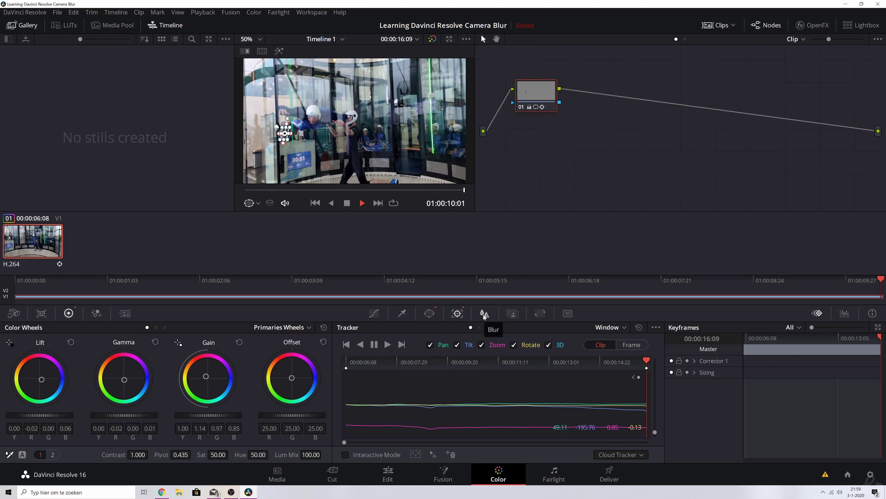
- Blur inside the tracked circle at Radius 1.14 and view it at 100% zoom
click(485, 314)
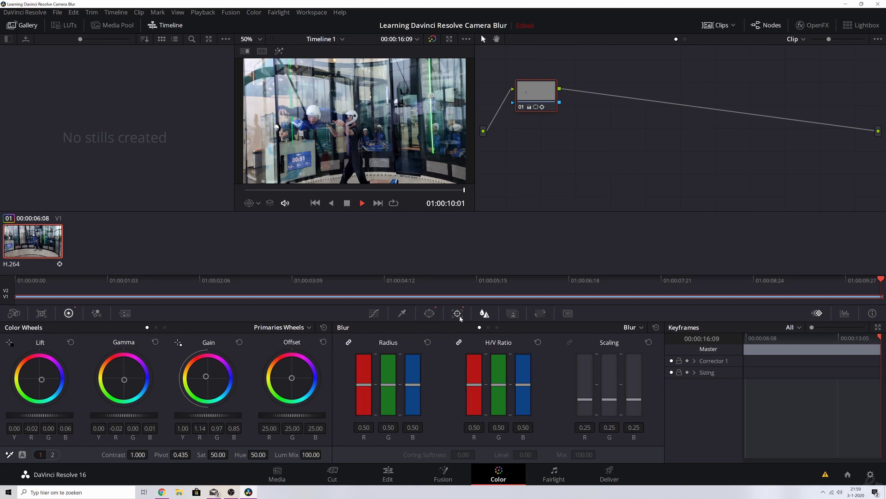
drag(387, 387, 399, 285)
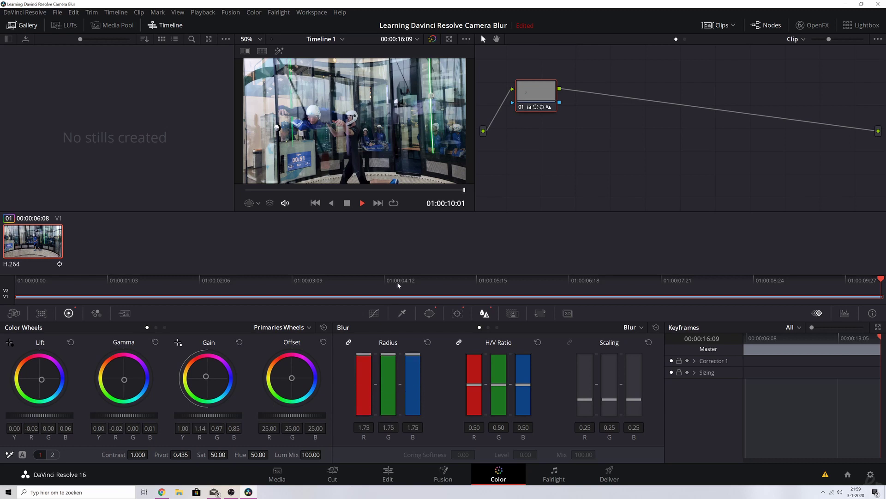
drag(387, 356, 389, 340)
click(247, 39)
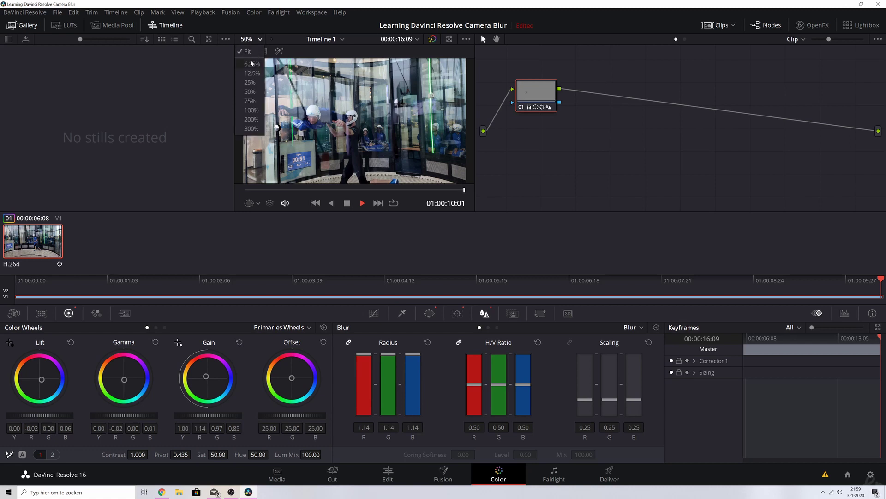
click(252, 110)
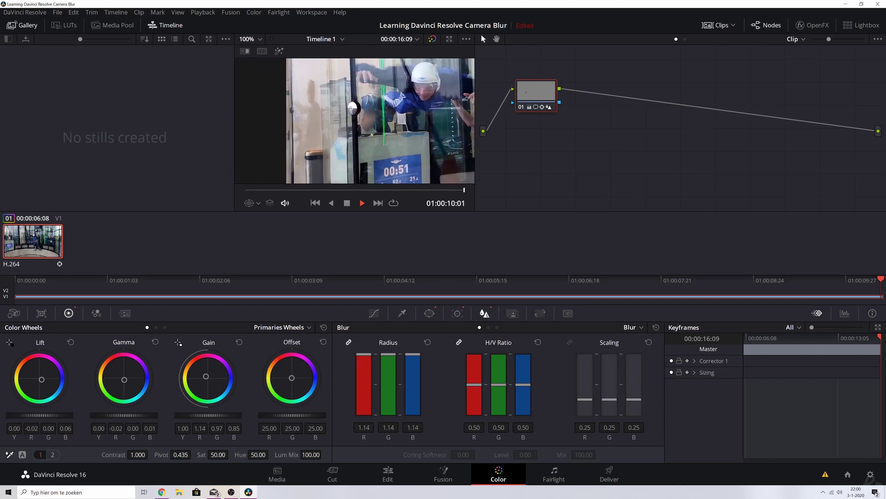
drag(881, 282, 15, 282)
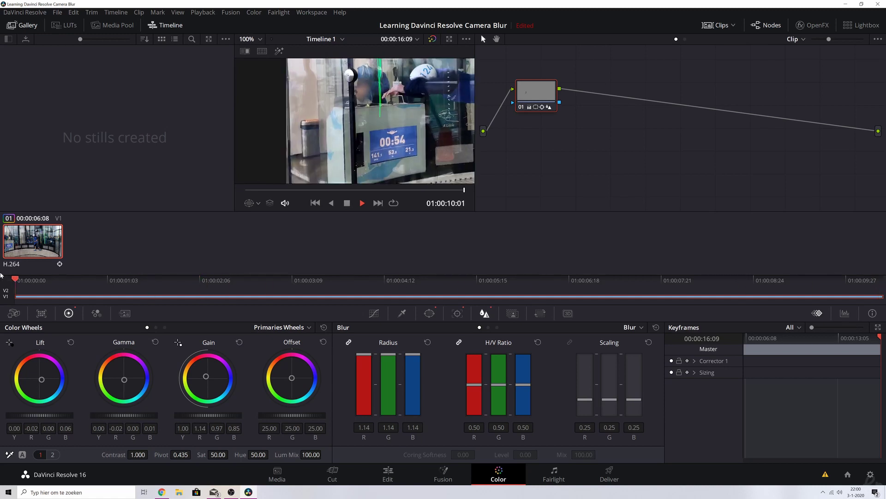
key(space)
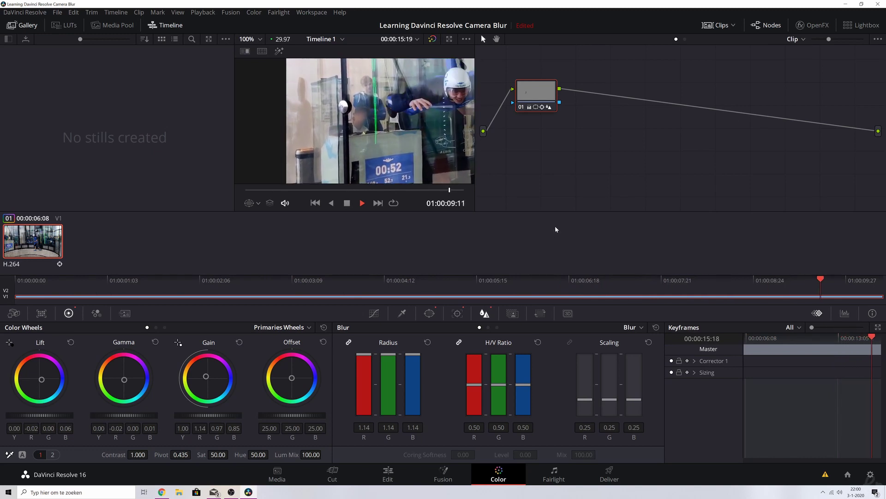
key(space)
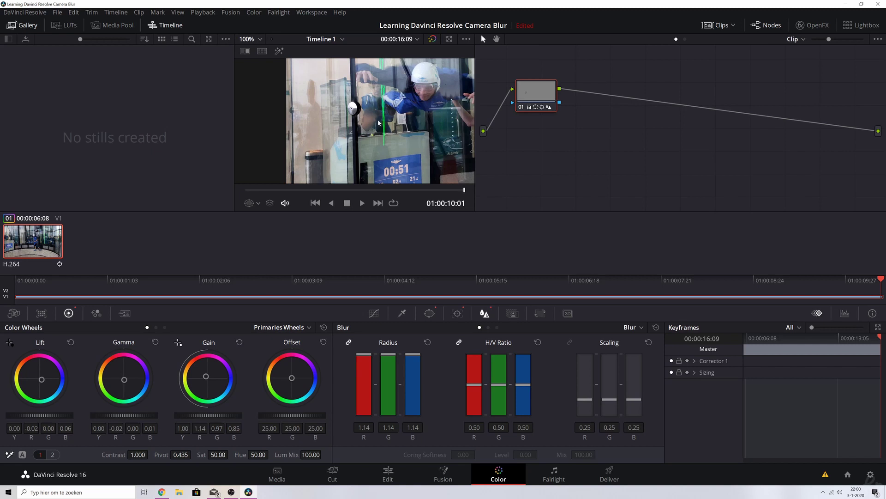
- At 200% viewer zoom, enlarge the circle window to cover the face
click(244, 40)
click(256, 124)
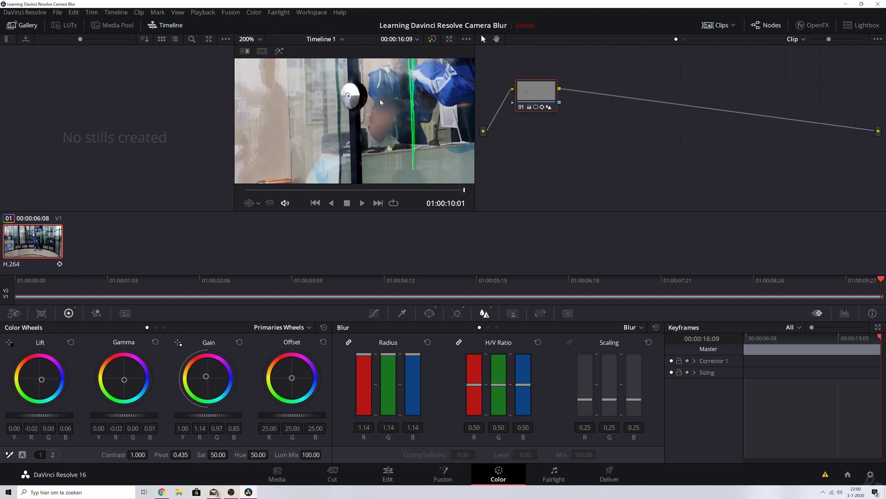
click(429, 313)
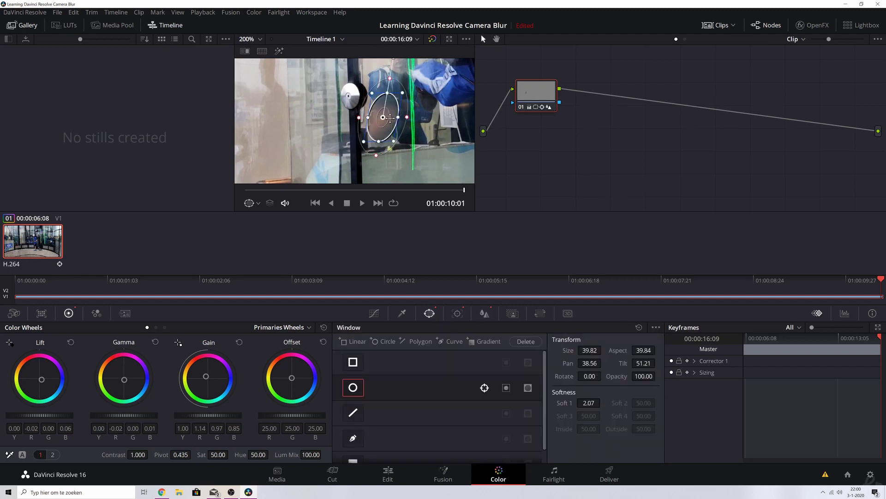
drag(398, 117, 418, 118)
- Re-track the enlarged window forward from the clip start to 01:00:10:01
click(463, 315)
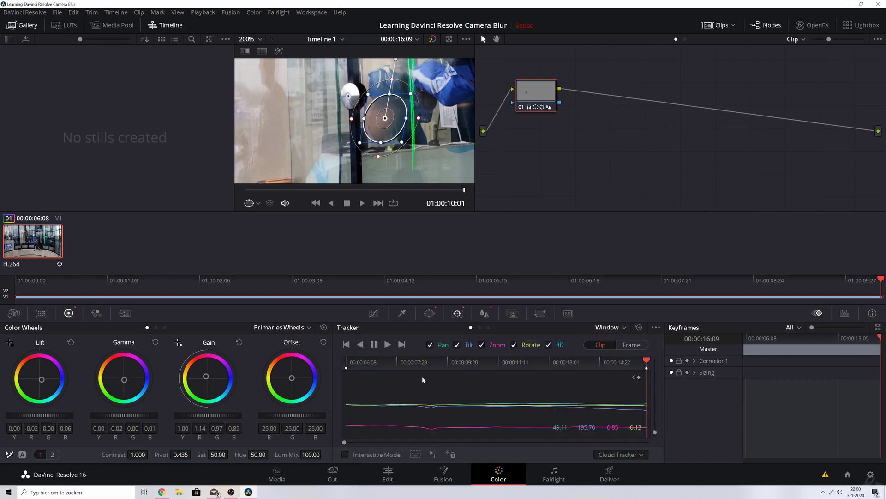
drag(646, 359, 329, 361)
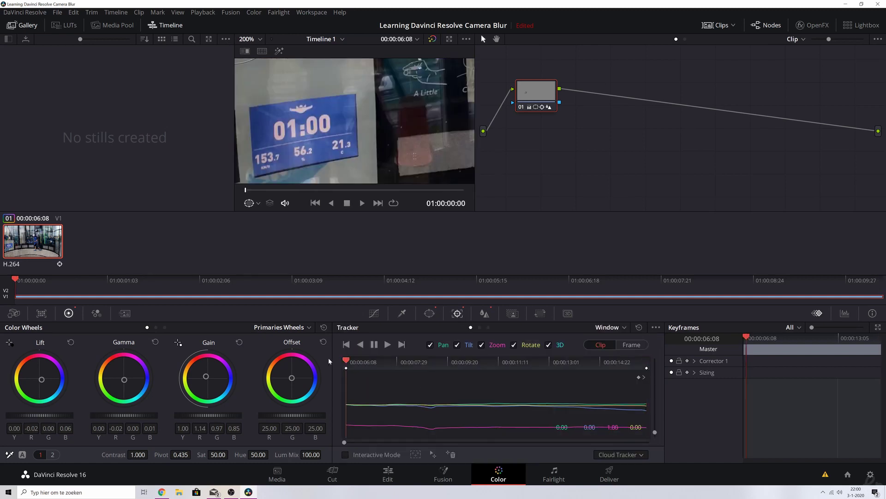
click(387, 344)
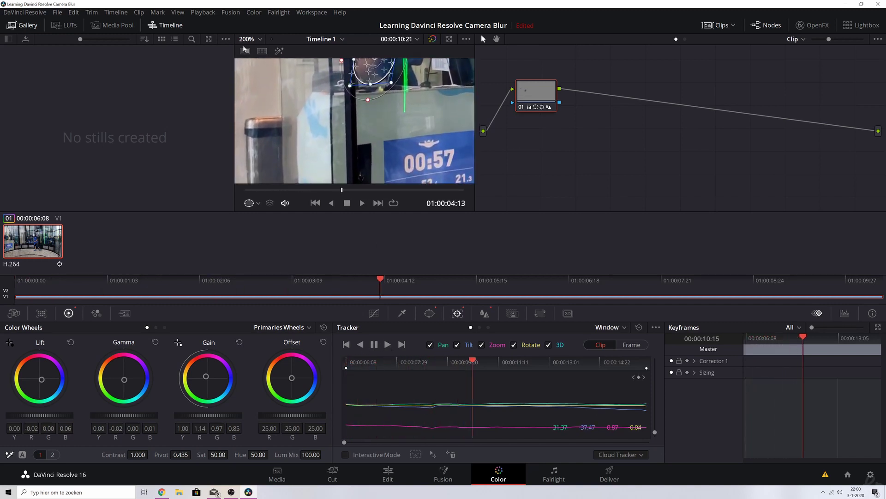
scroll(336, 92, down, 3)
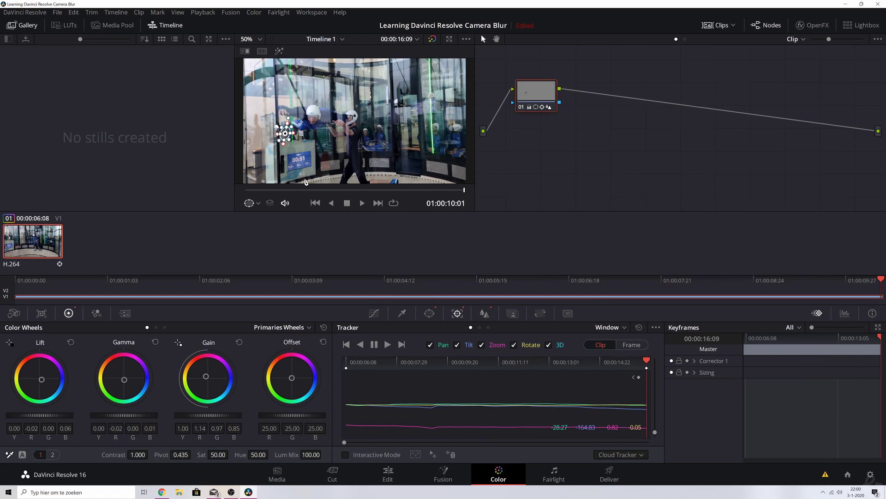
- Return to the Edit page and play Timeline 1 from its start
click(385, 472)
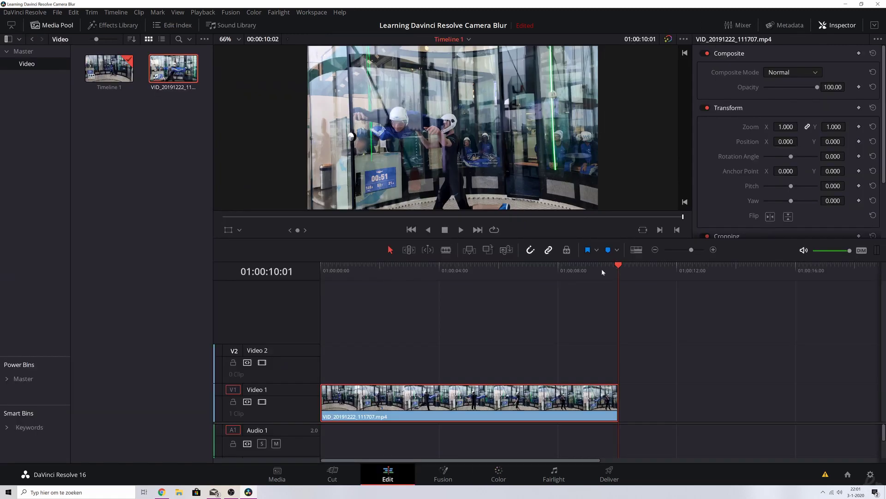
key(Home)
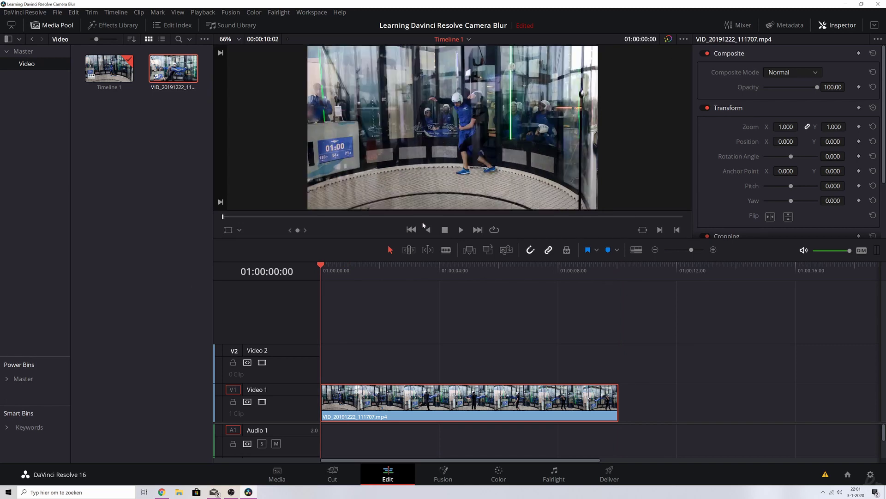
key(space)
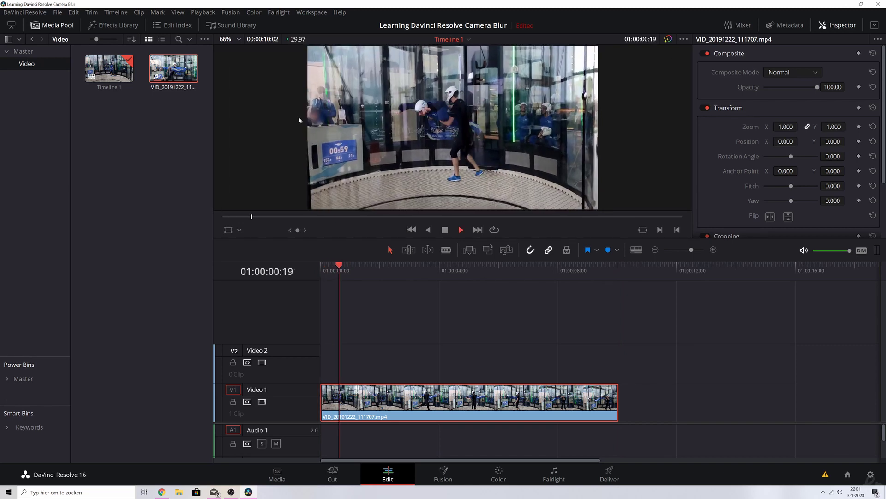